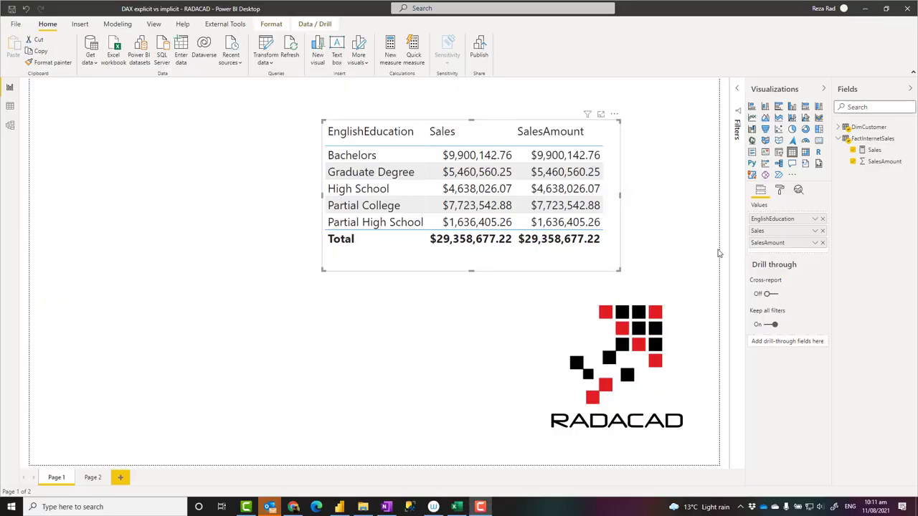
# Examine the DimCustomer and FactInternetSales tables and the CustomerKey relationship between them in the model diagram
pyautogui.click(678, 225)
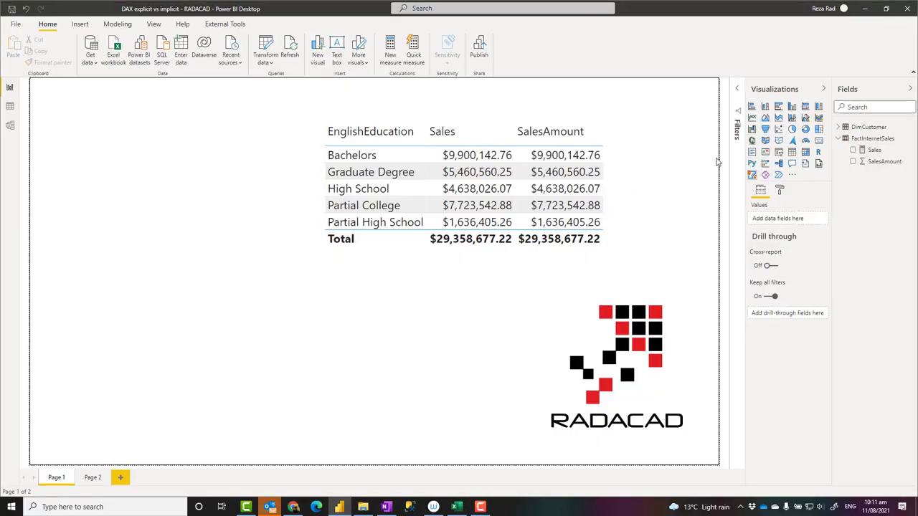
pyautogui.click(14, 132)
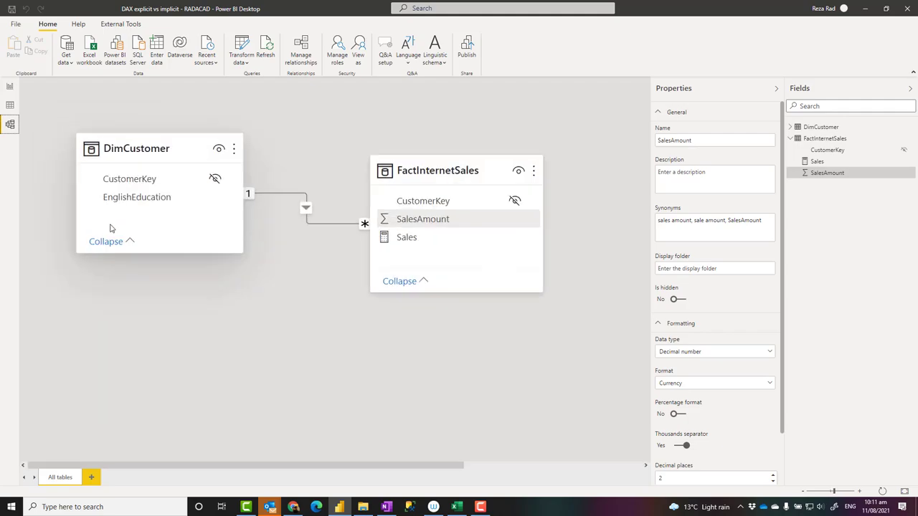
pyautogui.click(154, 150)
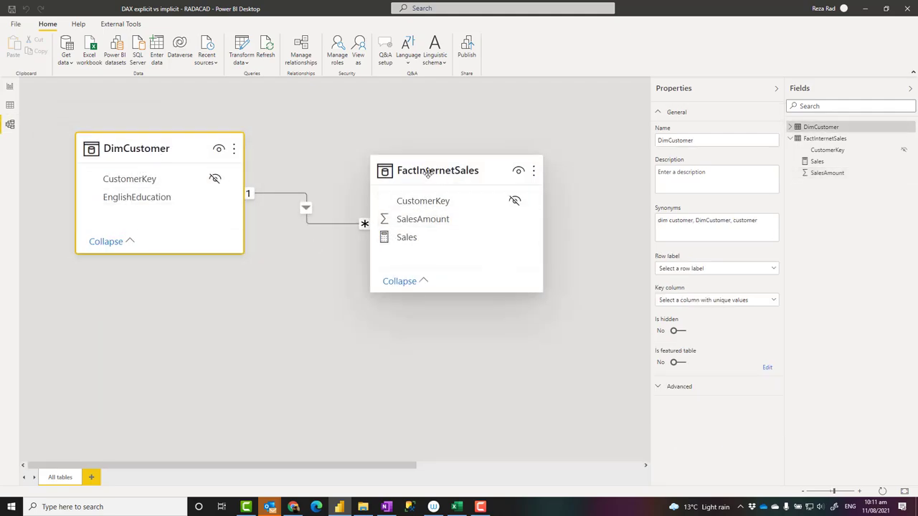
pyautogui.click(417, 219)
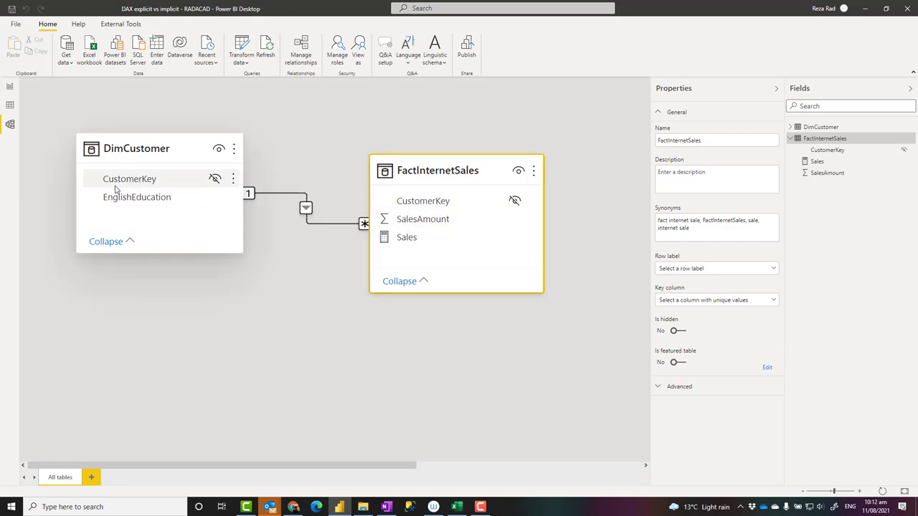
pyautogui.click(350, 148)
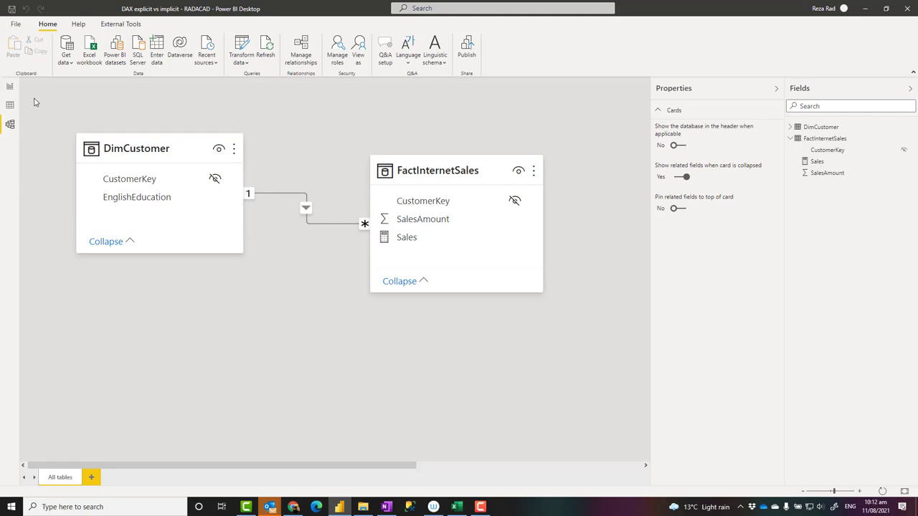
# Examine the Sales measure's formula in the FactInternetSales data and again on the report page, with the formula text enlarged
pyautogui.click(10, 106)
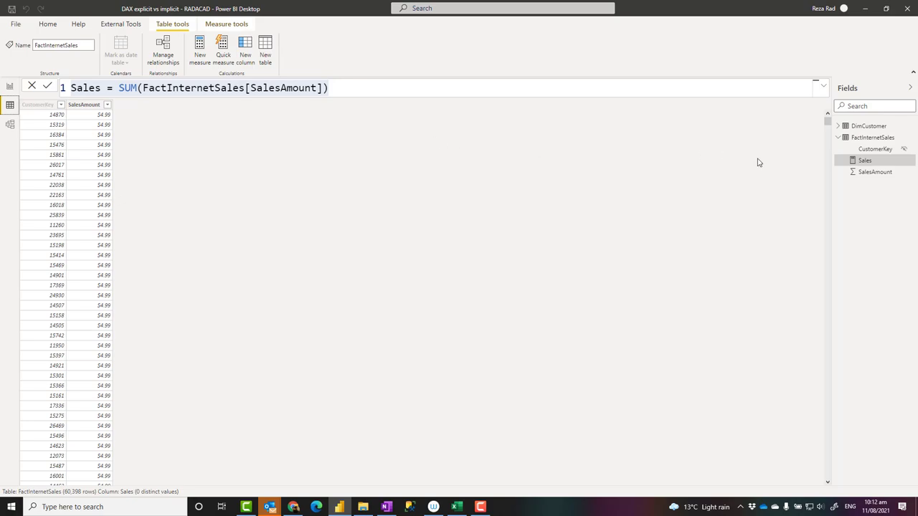
pyautogui.click(351, 88)
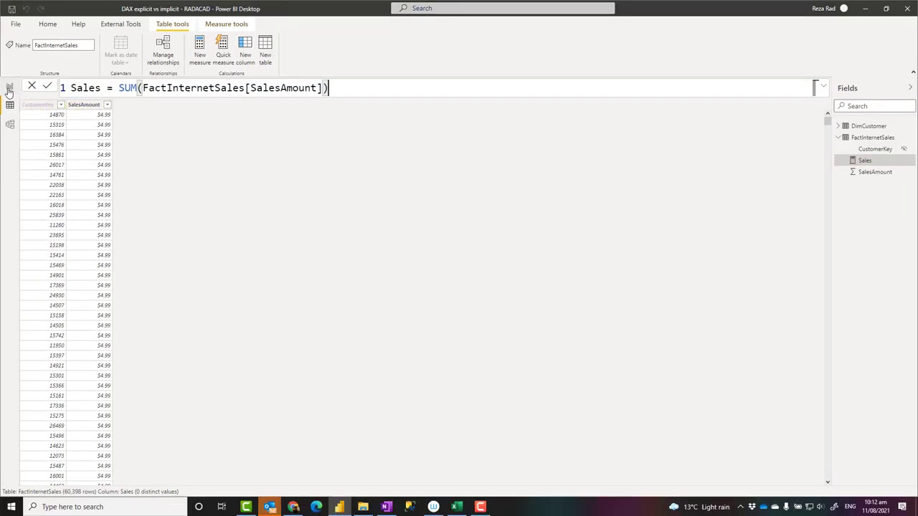
pyautogui.click(10, 87)
pyautogui.click(394, 176)
pyautogui.moveTo(252, 67)
pyautogui.mouseDown()
pyautogui.moveTo(623, 408)
pyautogui.moveTo(649, 368)
pyautogui.moveTo(648, 350)
pyautogui.mouseUp()
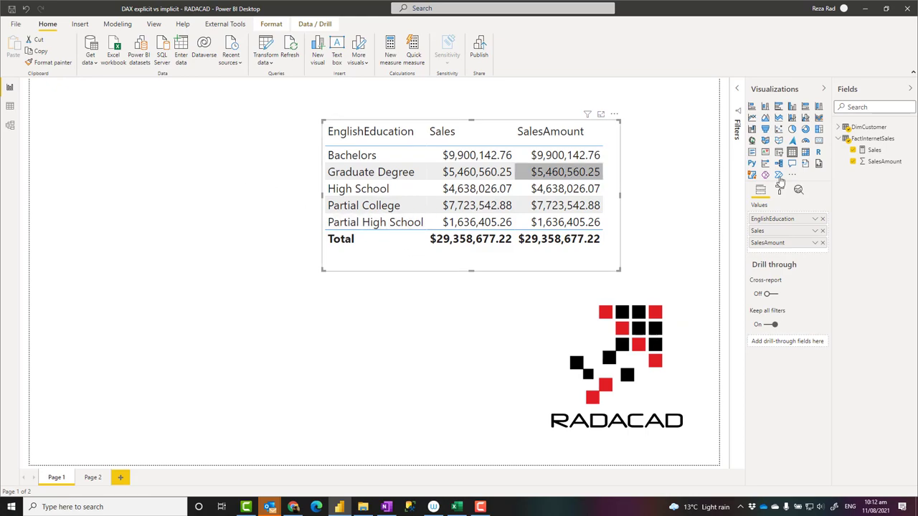
pyautogui.click(874, 150)
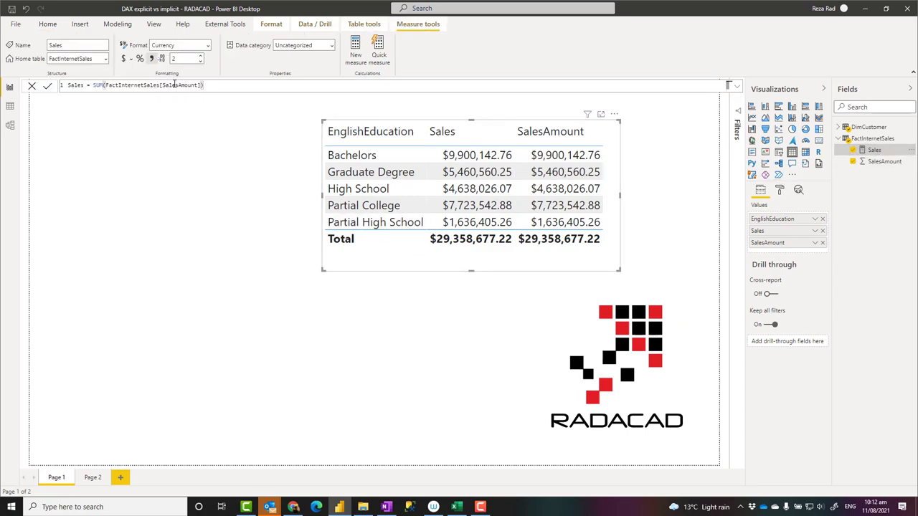
pyautogui.scroll(5, 174, 85)
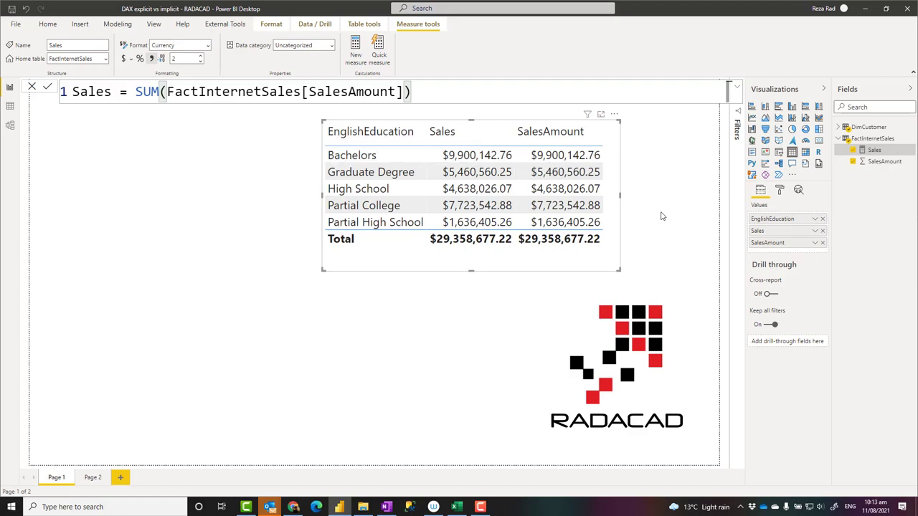
# Remove the SalesAmount column from the table visual and shift the visual toward the right side of the page
pyautogui.moveTo(615, 198); pyautogui.dragTo(611, 202)
pyautogui.click(822, 243)
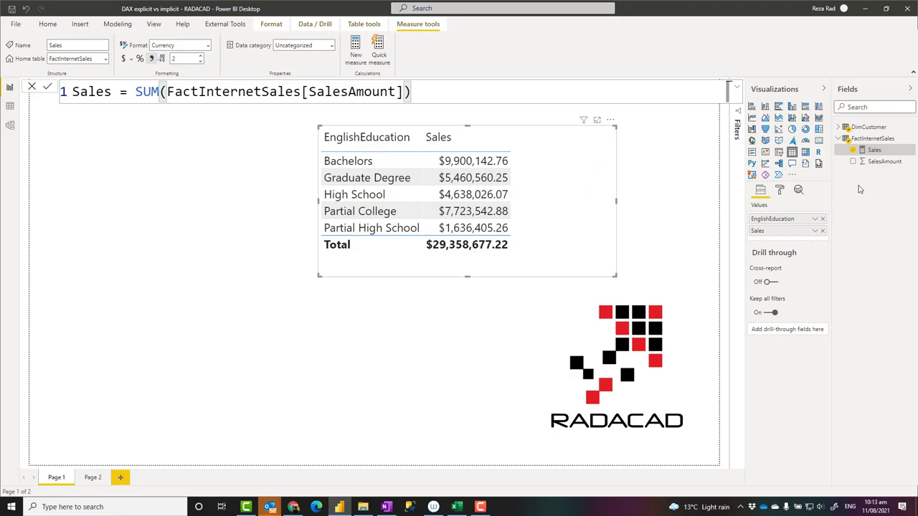
pyautogui.moveTo(605, 205); pyautogui.dragTo(681, 199)
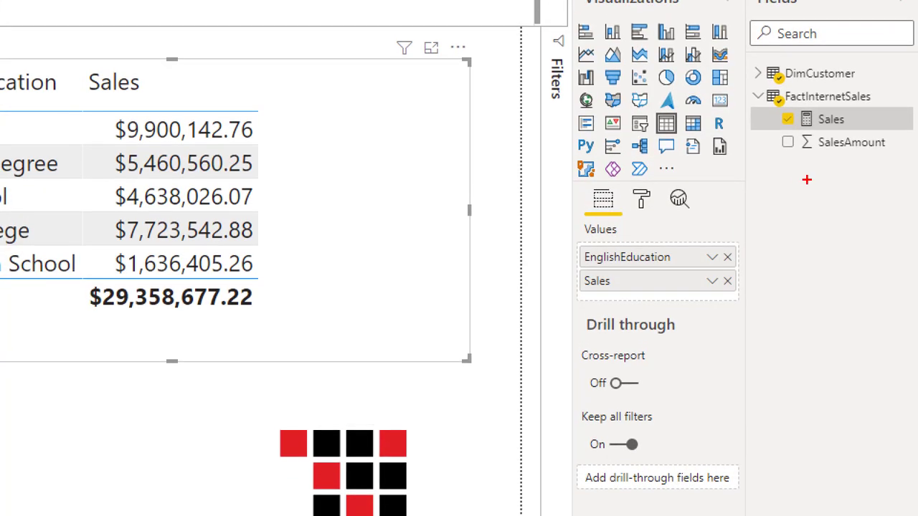
# Add the SalesAmount field from FactInternetSales to the table visual beside the Sales measure
pyautogui.moveTo(779, 130); pyautogui.dragTo(899, 160)
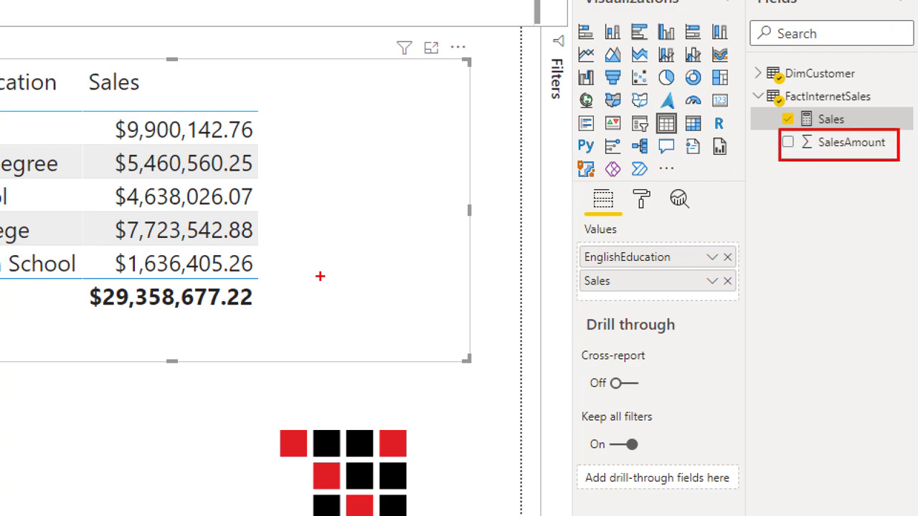
pyautogui.moveTo(308, 261)
pyautogui.mouseDown()
pyautogui.moveTo(784, 127)
pyautogui.moveTo(771, 154)
pyautogui.mouseUp()
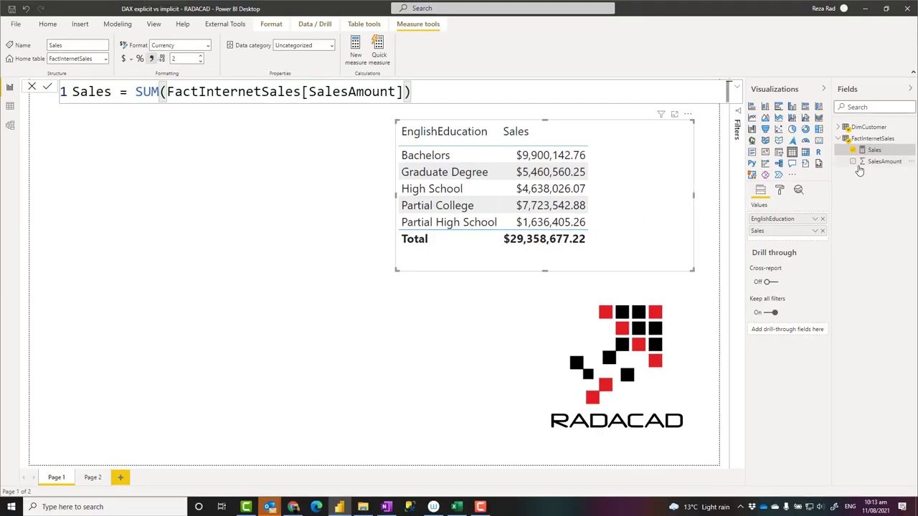
pyautogui.moveTo(851, 142); pyautogui.dragTo(414, 189)
pyautogui.moveTo(665, 185); pyautogui.dragTo(665, 187)
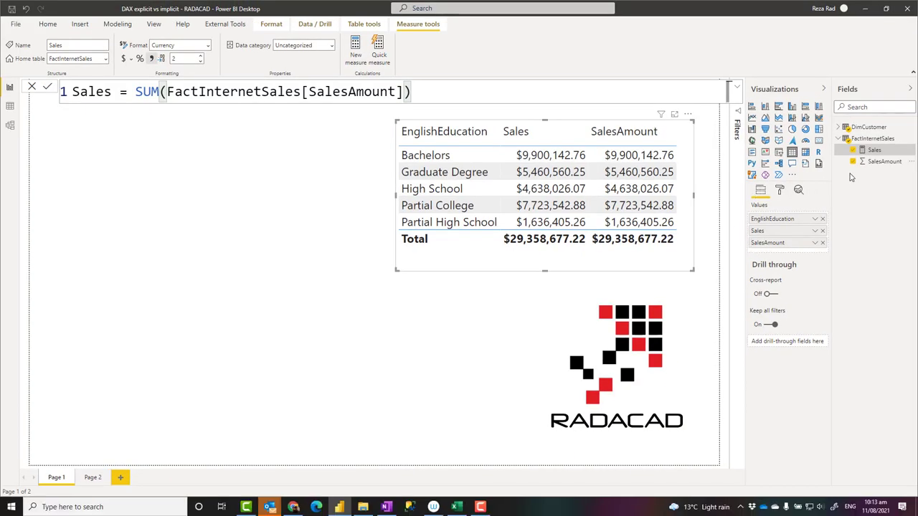
# Inspect the SalesAmount field in the report and the model diagram, and move the report's table visual slightly up and left
pyautogui.click(888, 167)
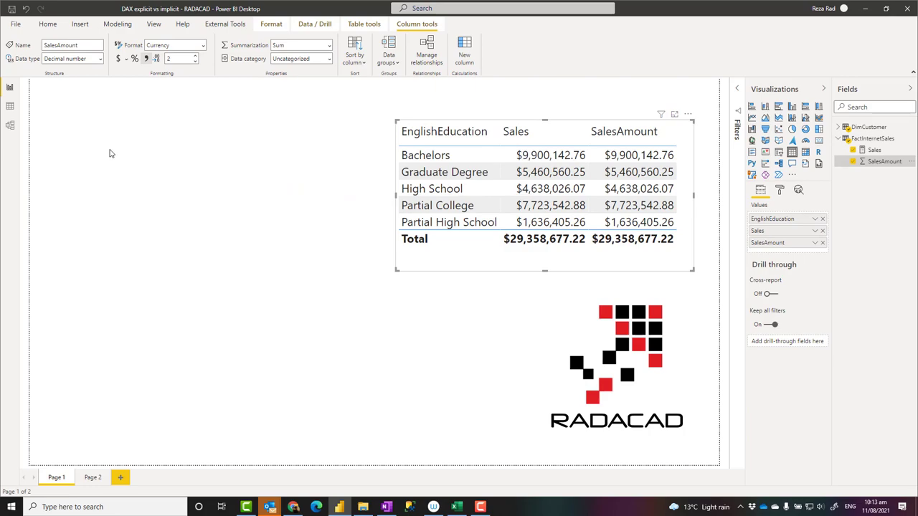
pyautogui.click(10, 126)
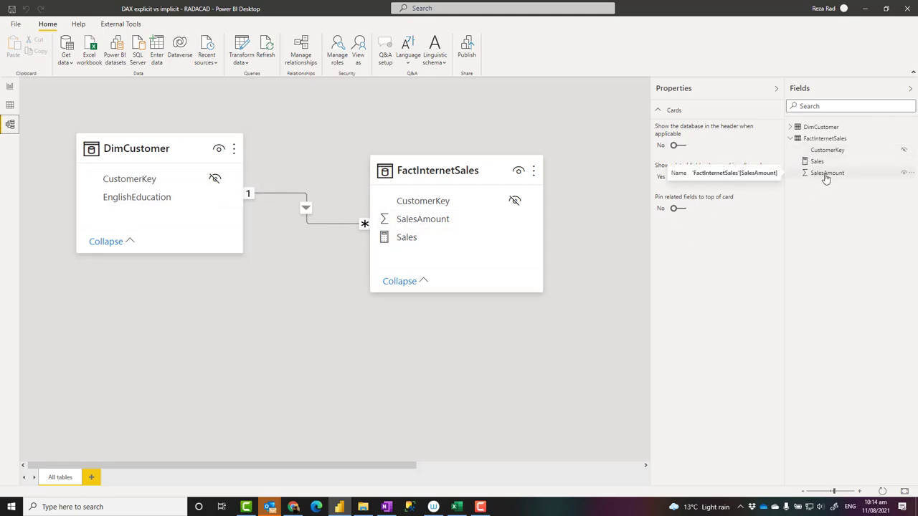
pyautogui.click(10, 87)
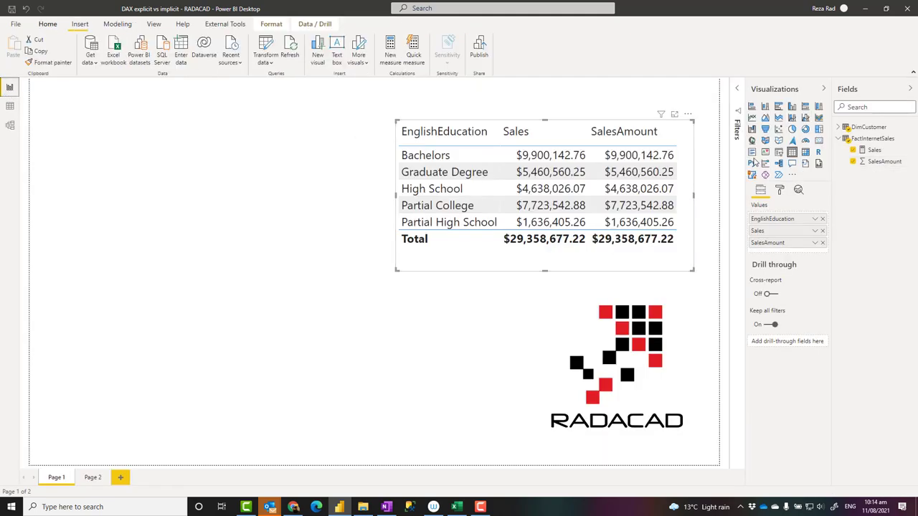
pyautogui.moveTo(695, 180); pyautogui.dragTo(674, 166)
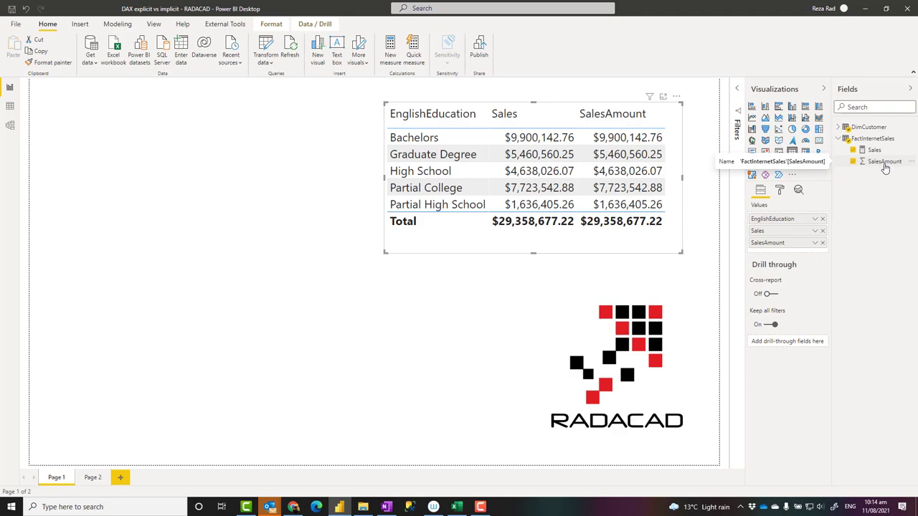
# Examine the unsummarized SalesAmount table on Page 2, including the field's aggregation options and its list of values
pyautogui.click(89, 479)
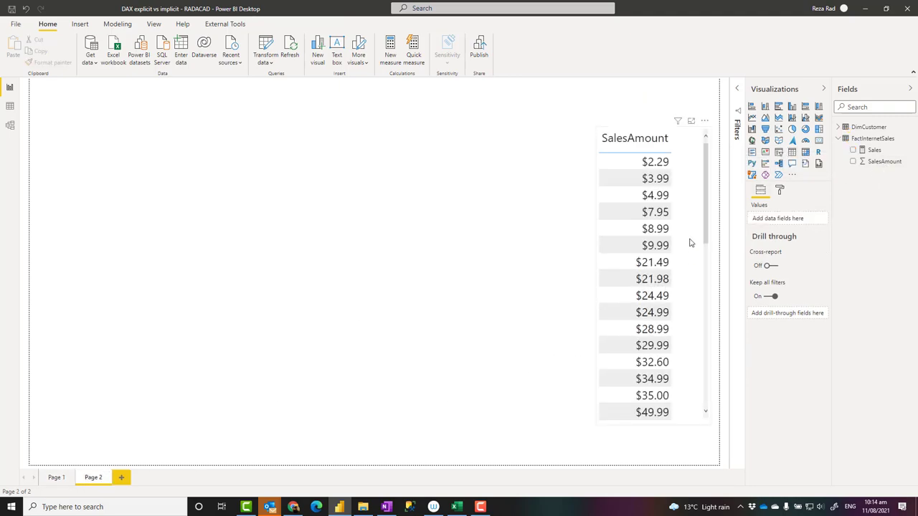
pyautogui.click(692, 223)
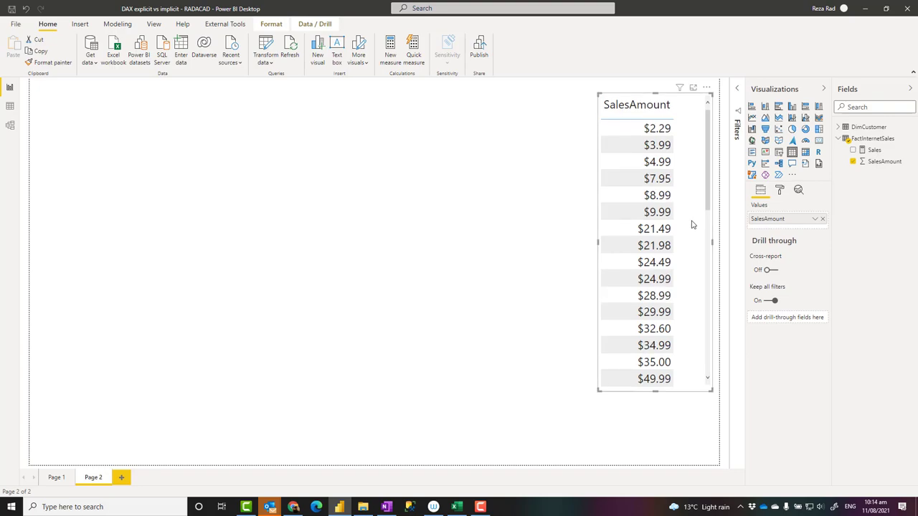
pyautogui.click(816, 220)
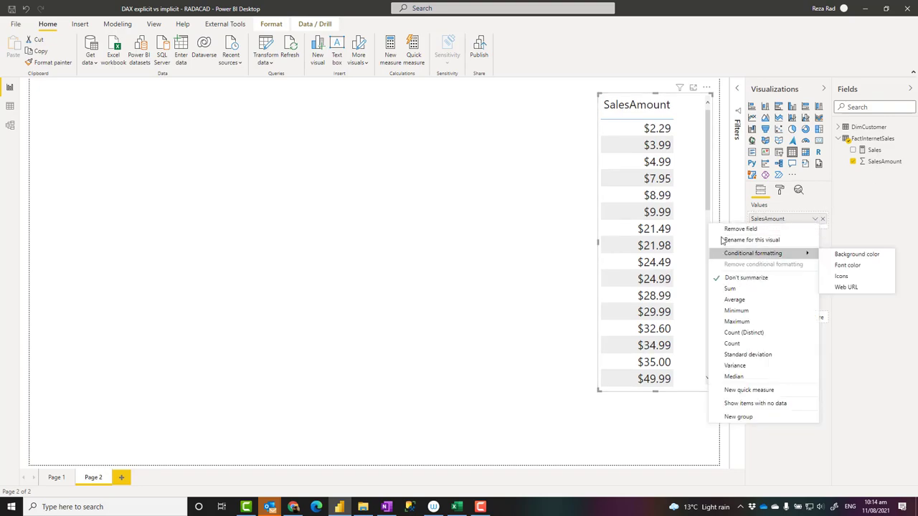
pyautogui.click(702, 195)
pyautogui.scroll(-10, 652, 287)
pyautogui.scroll(8, 655, 337)
pyautogui.scroll(2, 655, 337)
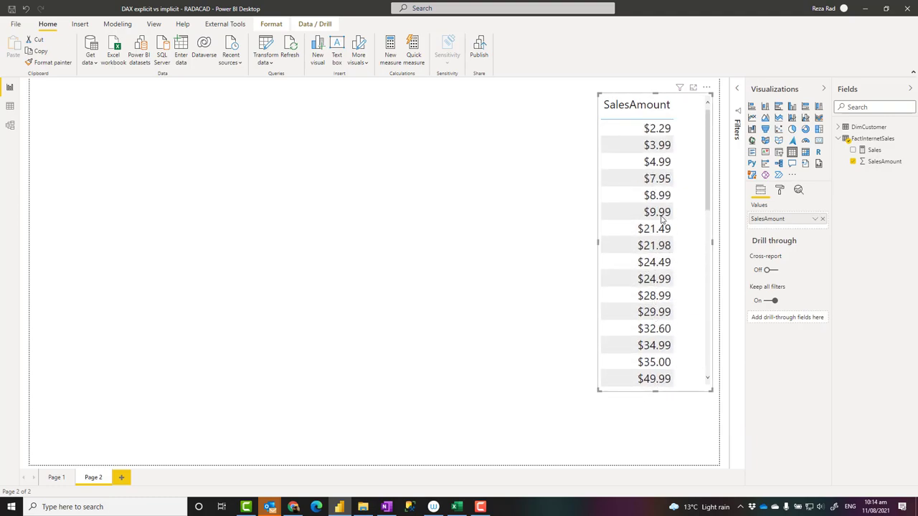
# Check which aggregation the SalesAmount field uses in the table on Page 1
pyautogui.click(56, 477)
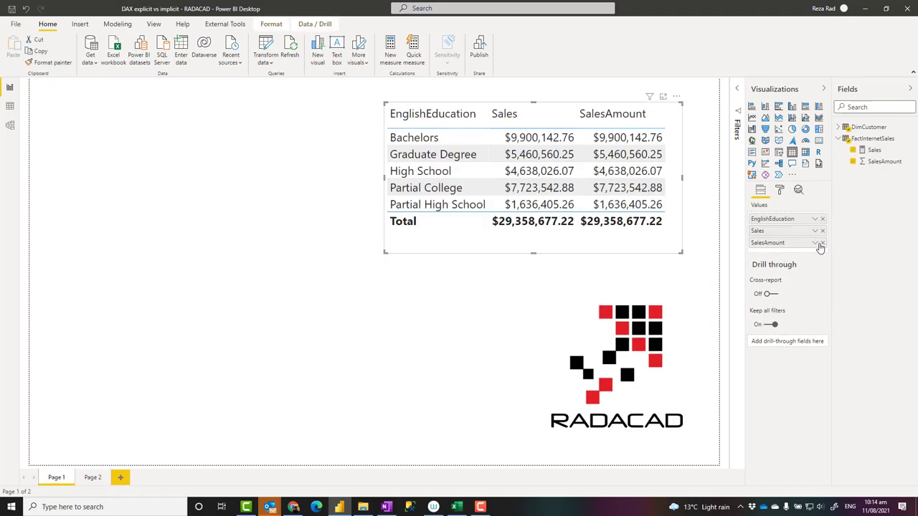
pyautogui.click(815, 243)
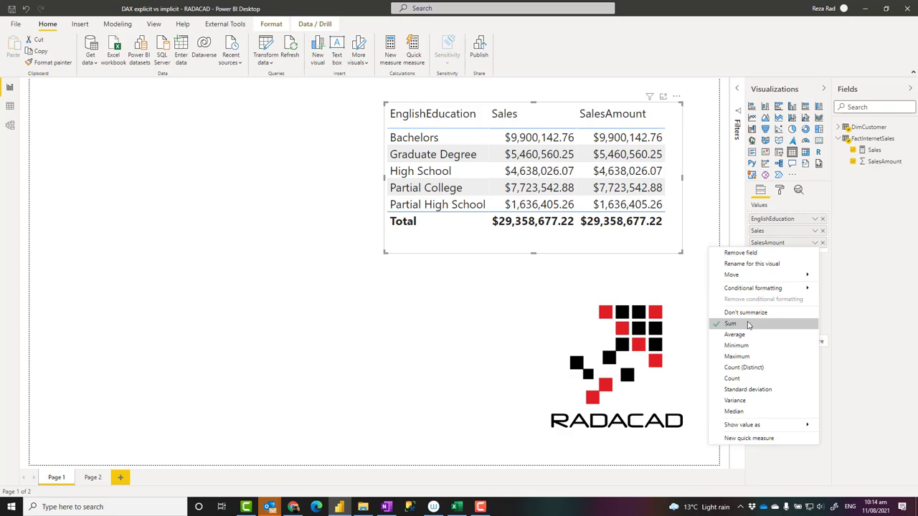
pyautogui.click(881, 266)
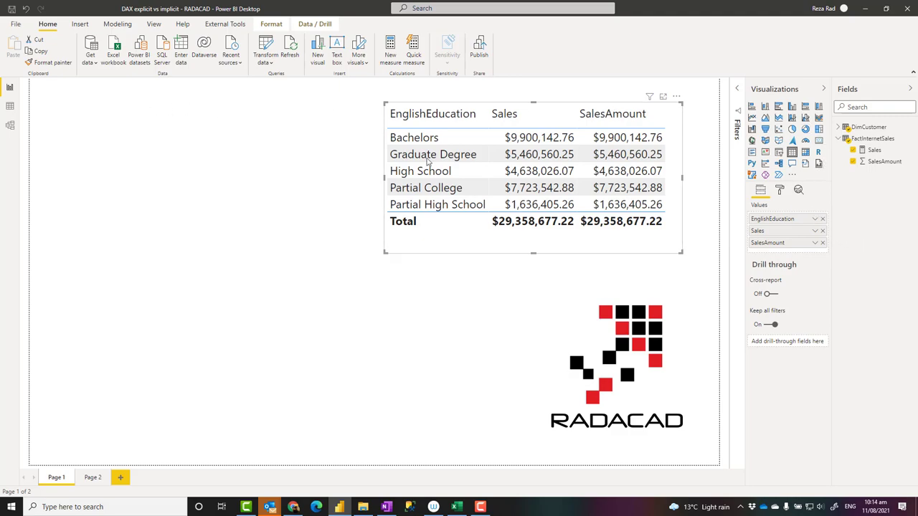
# Look through the calculations offered for quick measures, and close the dialog without creating one
pyautogui.click(413, 57)
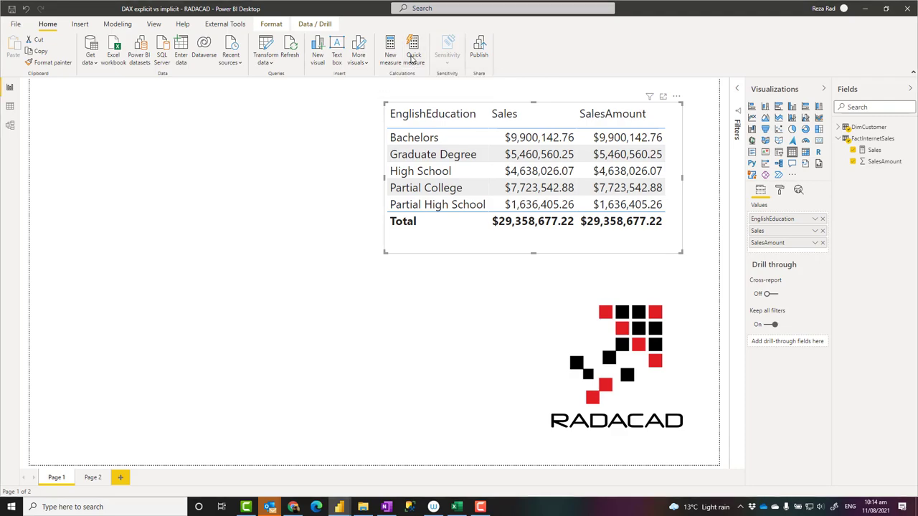
pyautogui.click(447, 125)
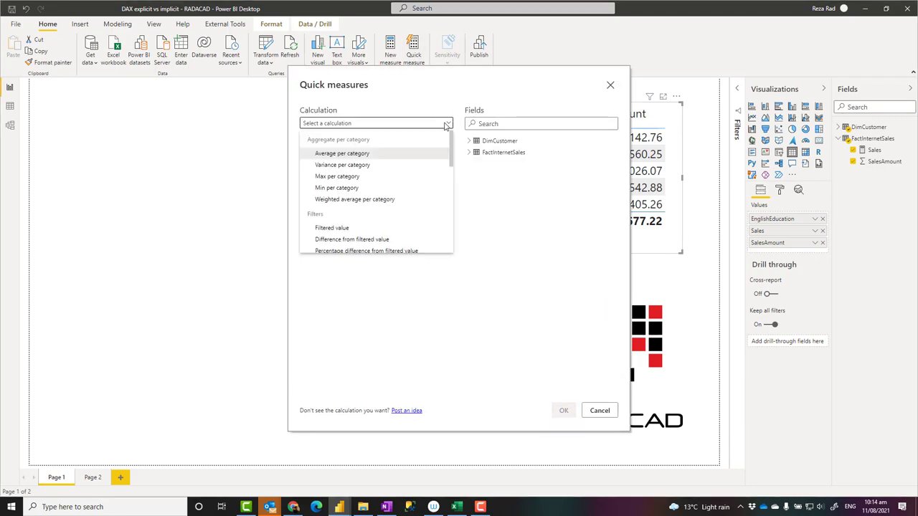
pyautogui.scroll(-5, 362, 241)
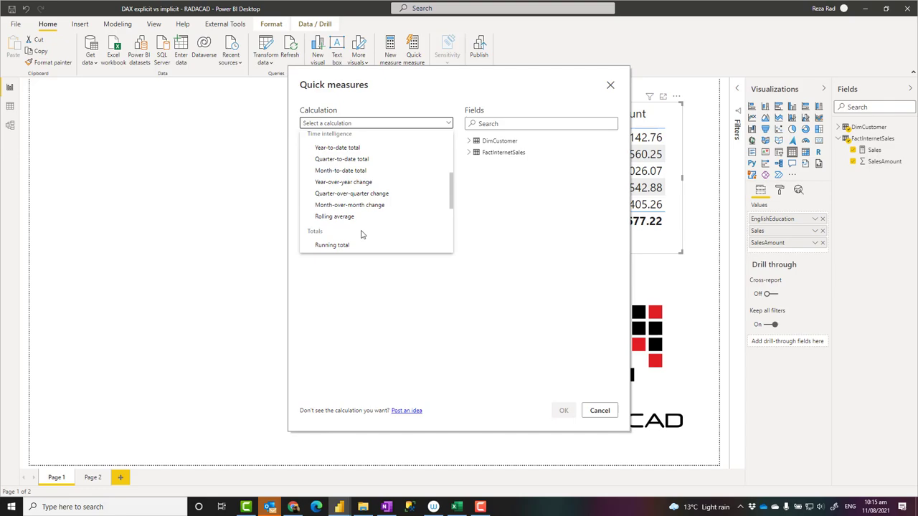
pyautogui.scroll(5, 361, 236)
pyautogui.click(451, 93)
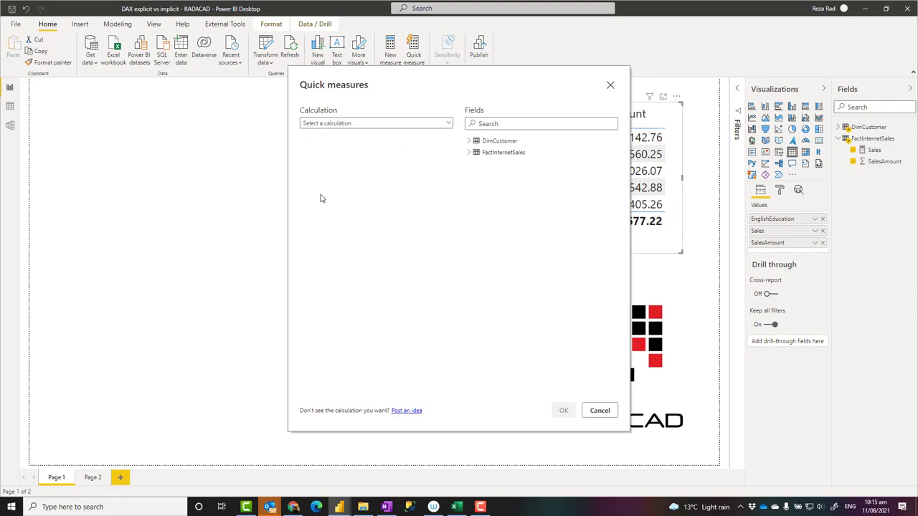
pyautogui.click(600, 410)
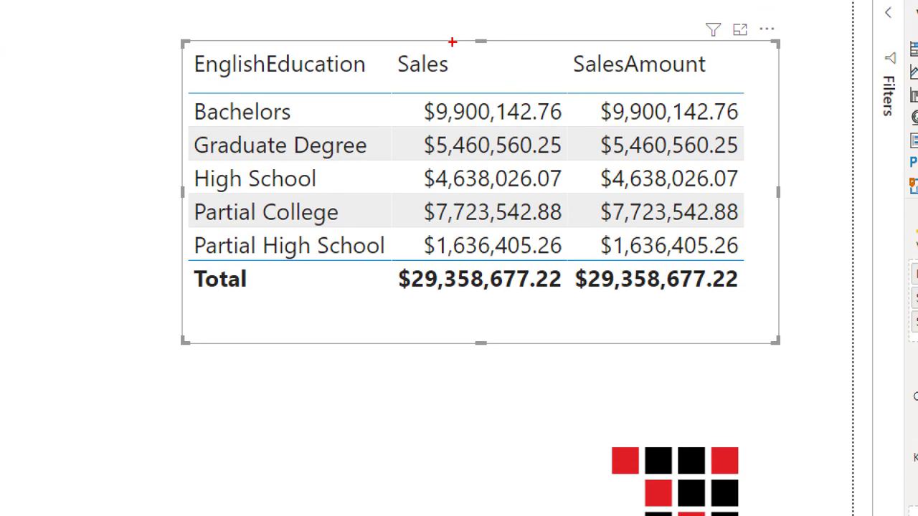
# Compare the Sales and SalesAmount columns, and open the aggregation options of SalesAmount in the Page 1 table
pyautogui.moveTo(380, 39)
pyautogui.mouseDown()
pyautogui.moveTo(506, 278)
pyautogui.moveTo(565, 327)
pyautogui.mouseUp()
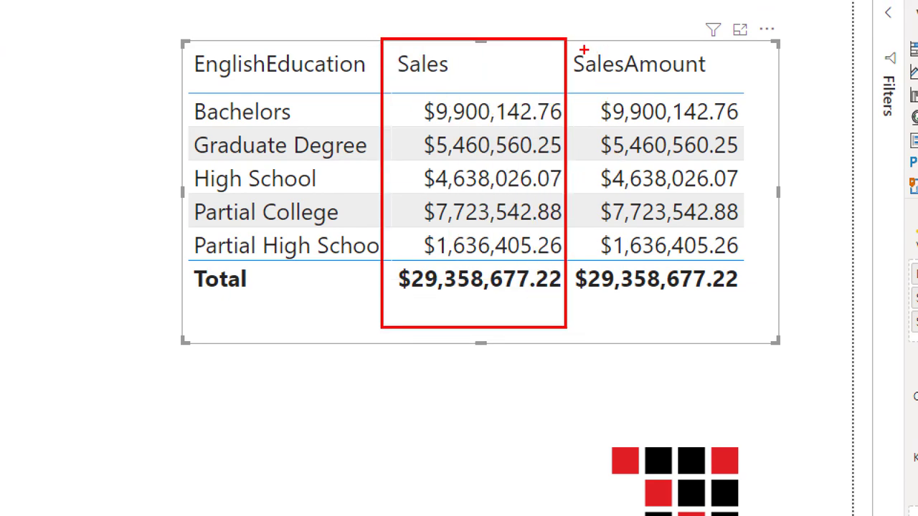
pyautogui.moveTo(572, 39)
pyautogui.mouseDown()
pyautogui.moveTo(578, 89)
pyautogui.moveTo(754, 310)
pyautogui.moveTo(754, 327)
pyautogui.mouseUp()
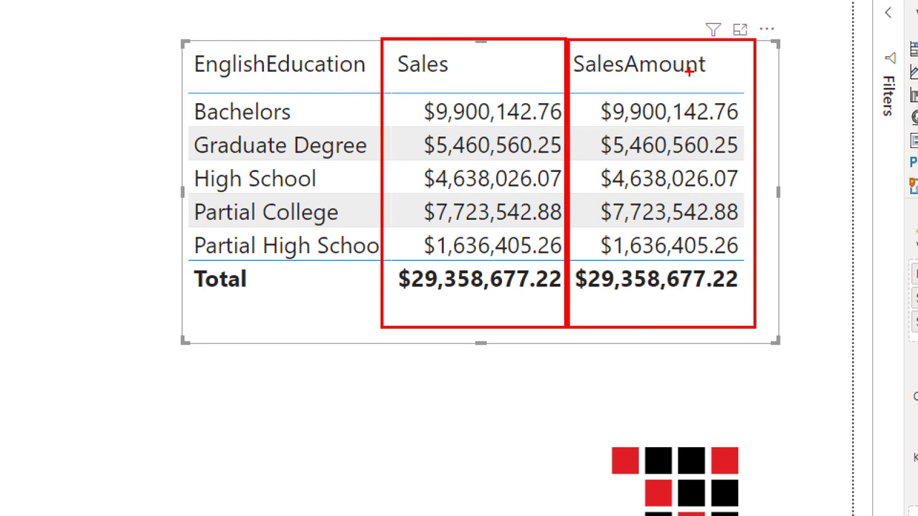
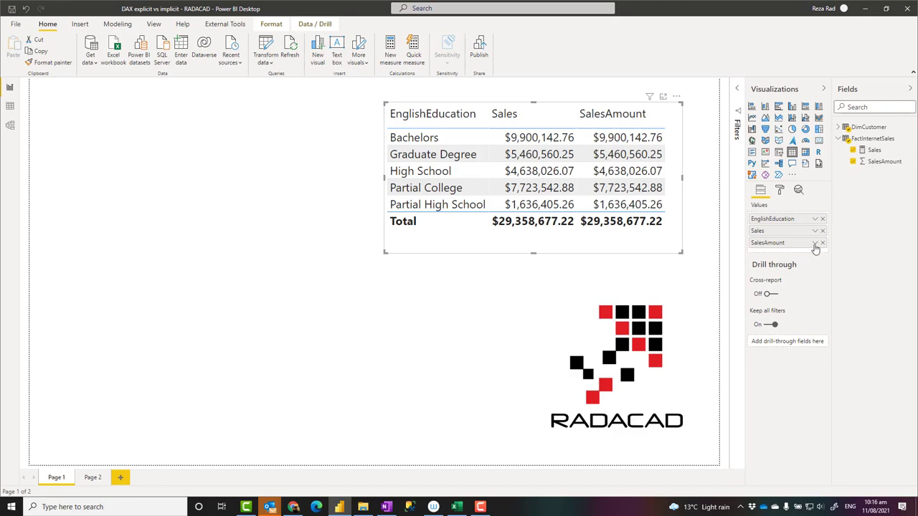
pyautogui.click(815, 244)
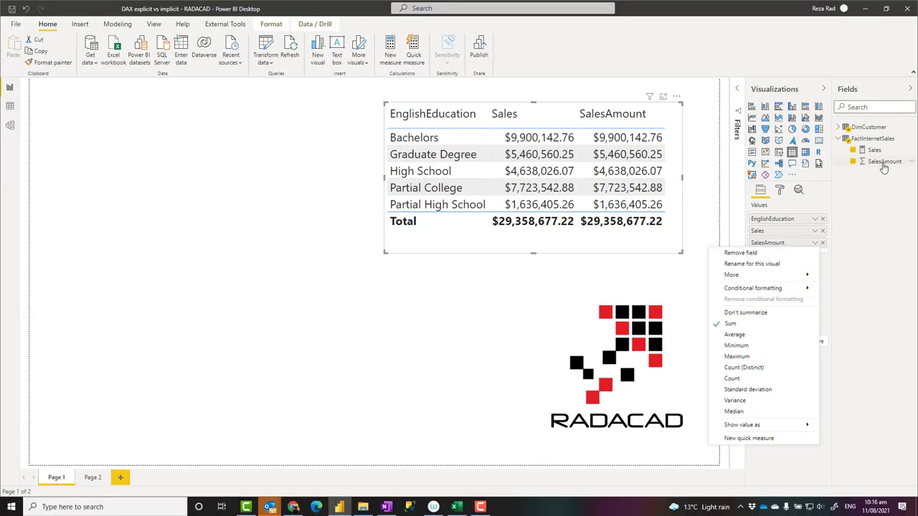
# Examine the default summarization of the SalesAmount column and the aggregations offered for it
pyautogui.click(884, 165)
pyautogui.click(885, 165)
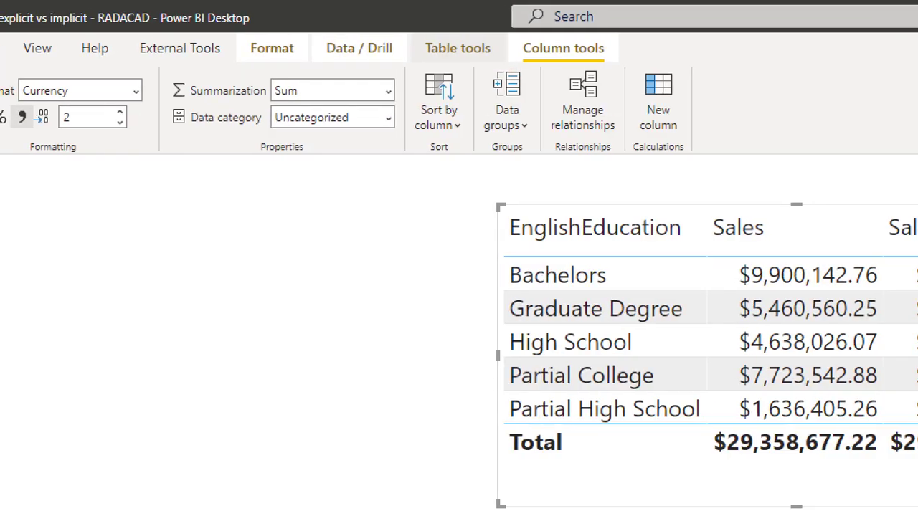
pyautogui.moveTo(508, 34); pyautogui.dragTo(612, 71)
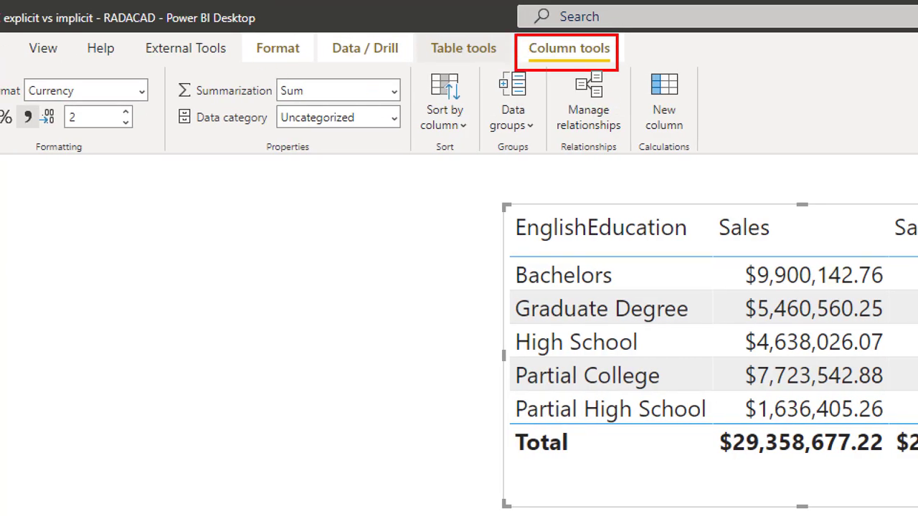
pyautogui.moveTo(169, 69); pyautogui.dragTo(411, 113)
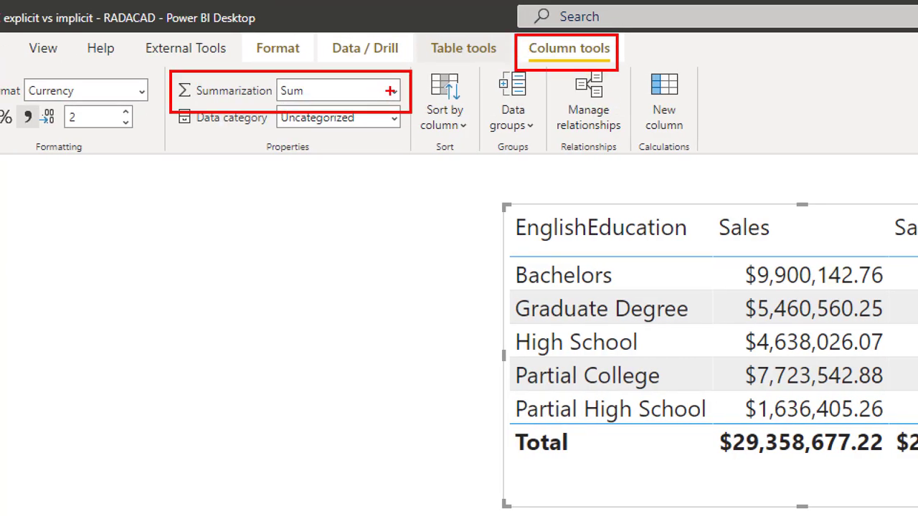
pyautogui.moveTo(386, 77); pyautogui.dragTo(402, 103)
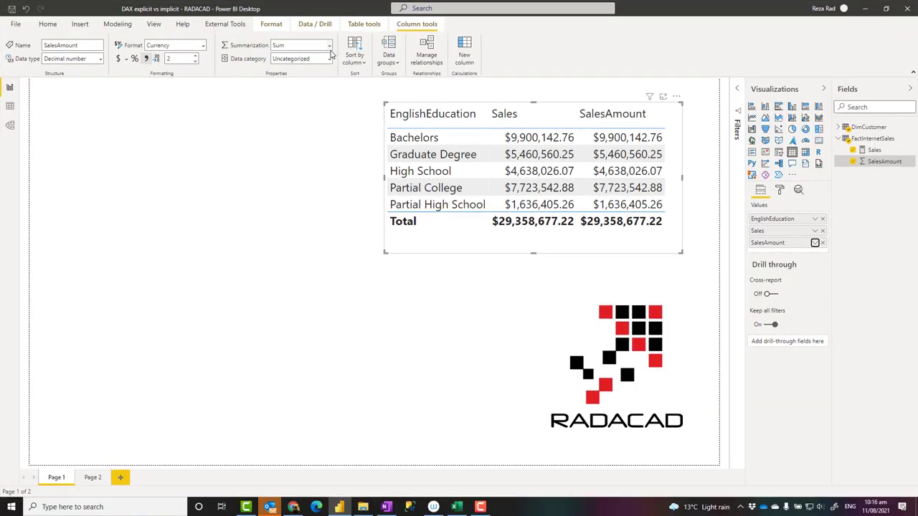
pyautogui.click(394, 91)
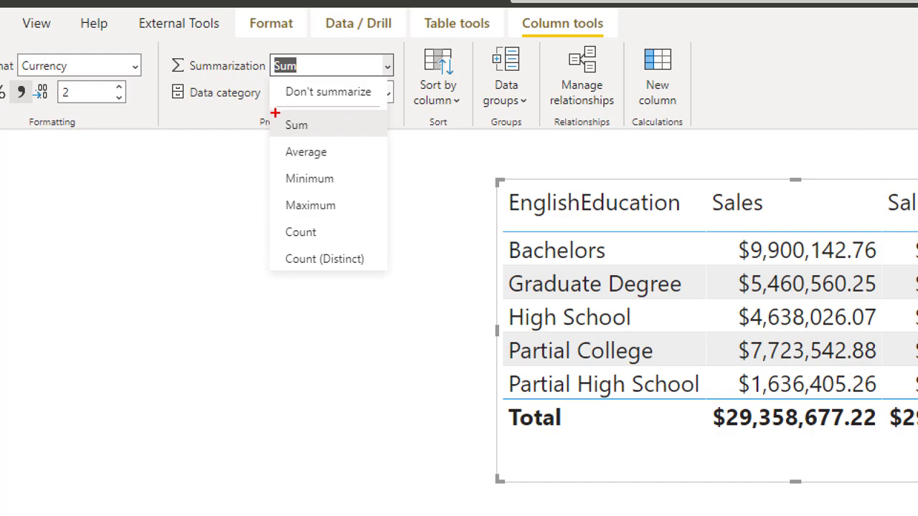
pyautogui.moveTo(274, 113)
pyautogui.mouseDown()
pyautogui.moveTo(307, 183)
pyautogui.moveTo(382, 276)
pyautogui.mouseUp()
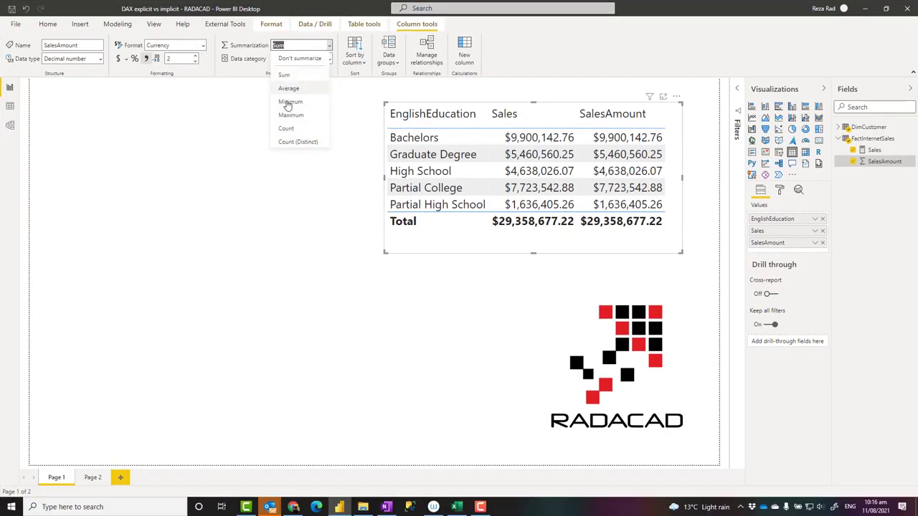
# Review the aggregation options available for SalesAmount in the Page 1 table visual, without changing the selection
pyautogui.click(815, 244)
pyautogui.click(816, 244)
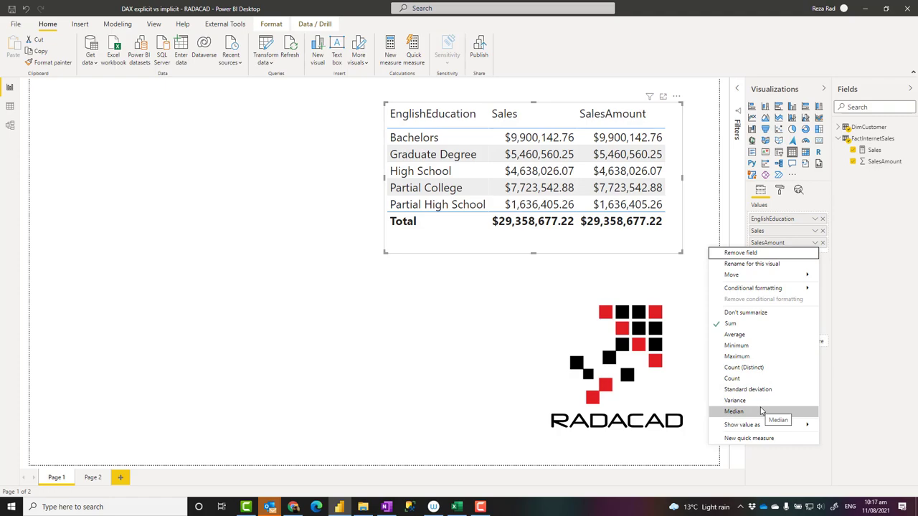
pyautogui.click(875, 198)
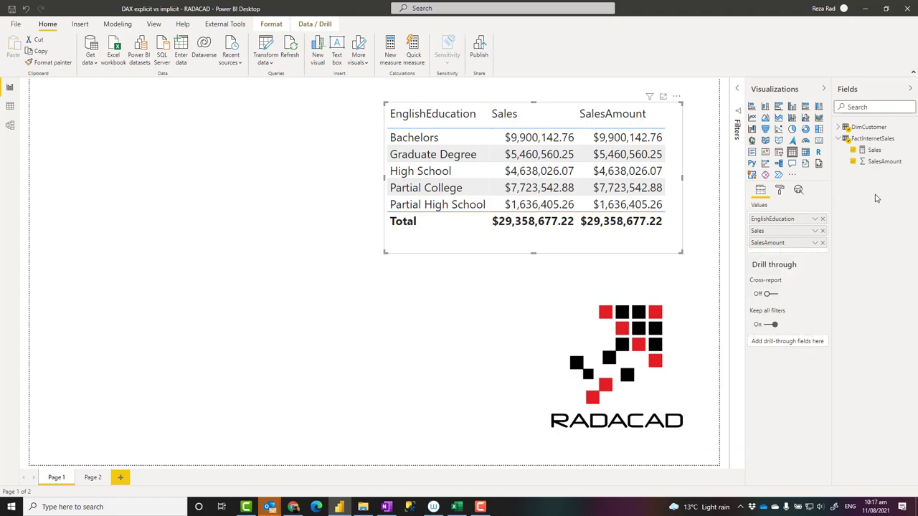
# Inspect the DAX formula of the Sales measure in FactInternetSales, leaving it unedited
pyautogui.click(874, 150)
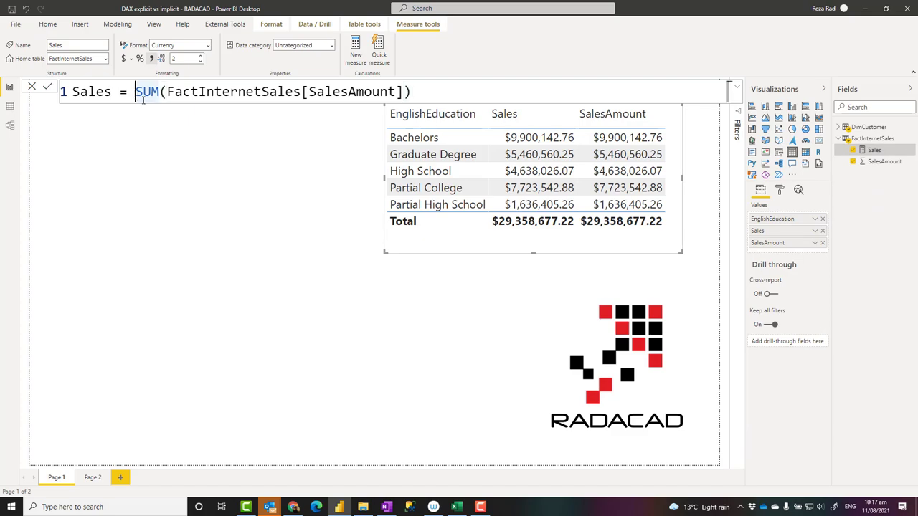
pyautogui.click(428, 91)
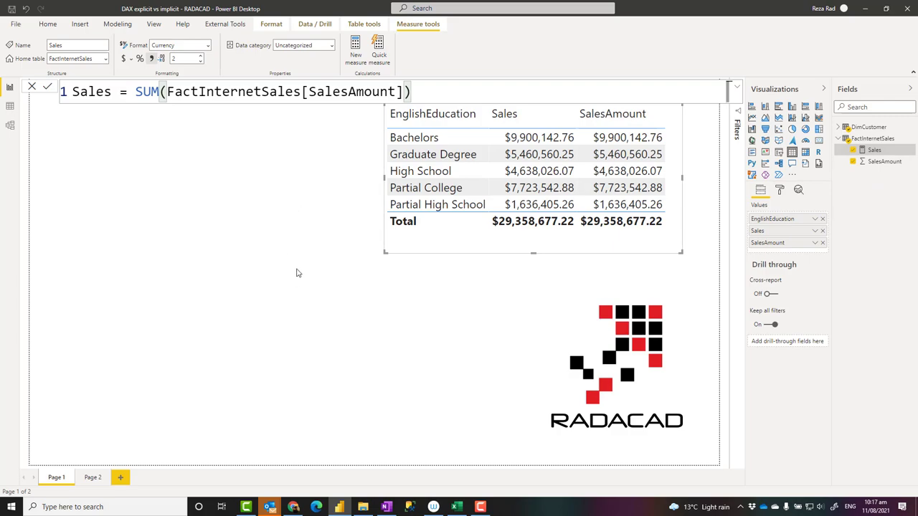
pyautogui.click(385, 322)
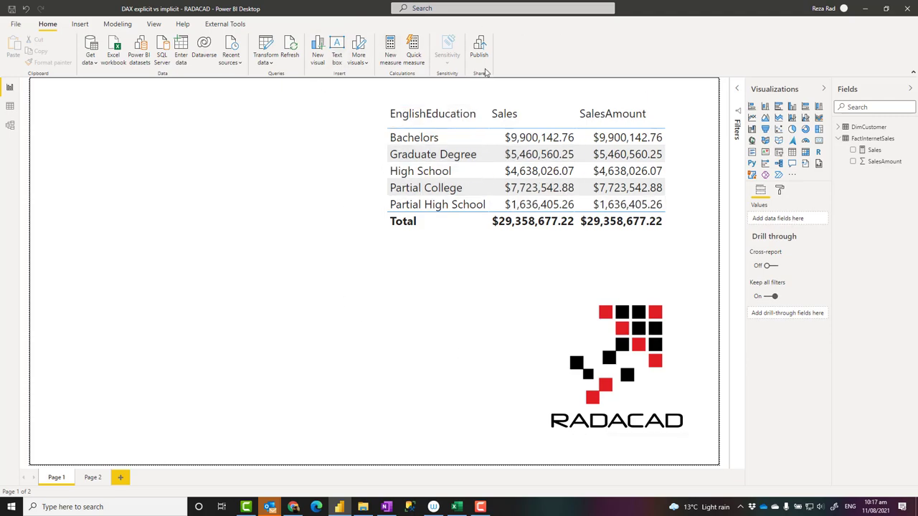
# Switch to the published report in Chrome, open it through Analyze in Excel, and maximize the resulting workbook
pyautogui.click(293, 507)
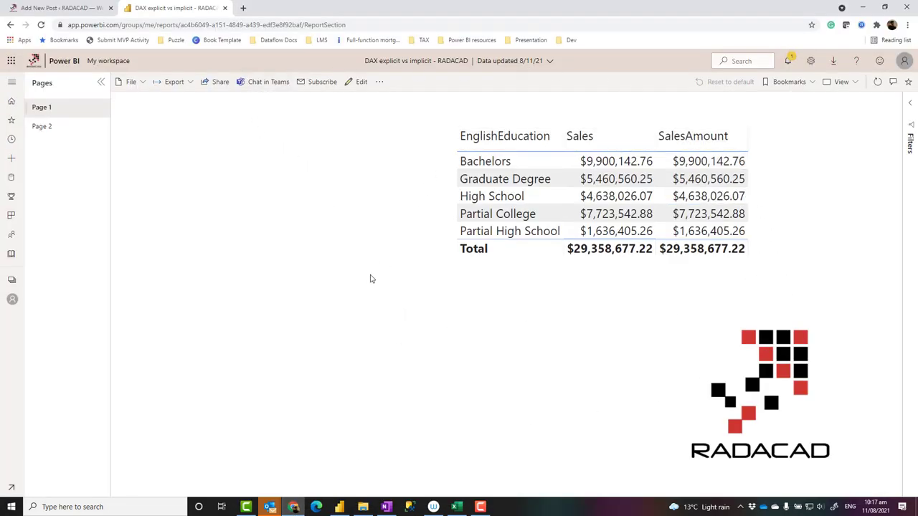
pyautogui.click(190, 84)
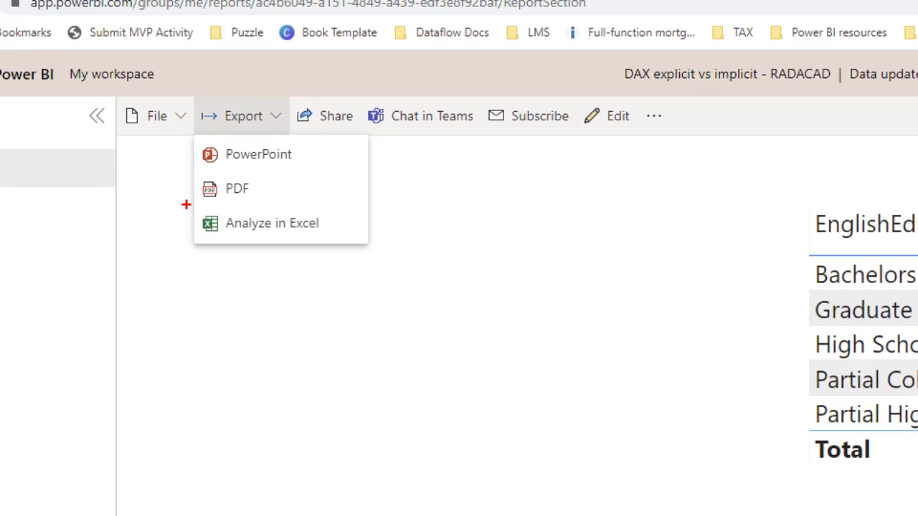
pyautogui.moveTo(186, 204); pyautogui.dragTo(354, 246)
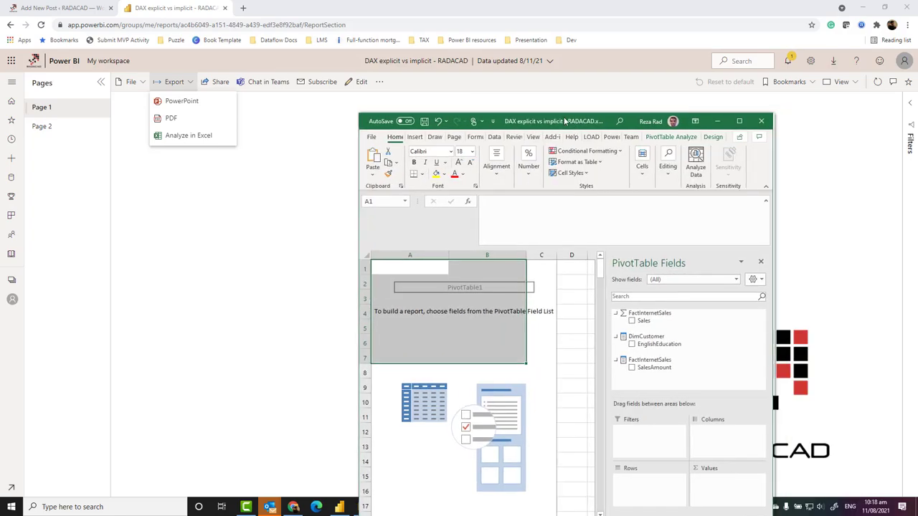
pyautogui.moveTo(549, 80); pyautogui.dragTo(456, 81)
pyautogui.doubleClick(456, 81)
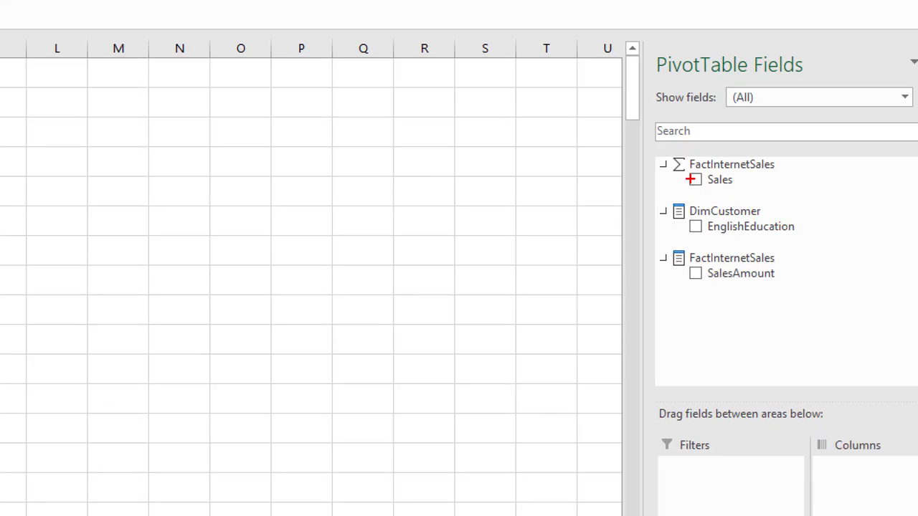
# Review the measure and column groups in the PivotTable field list, and add EnglishEducation to the rows
pyautogui.moveTo(642, 146); pyautogui.dragTo(830, 305)
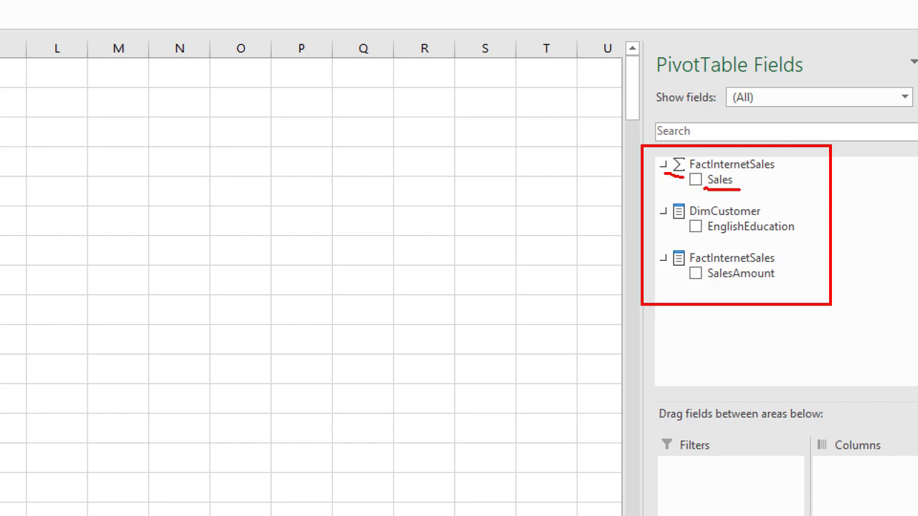
pyautogui.moveTo(707, 282); pyautogui.dragTo(786, 285)
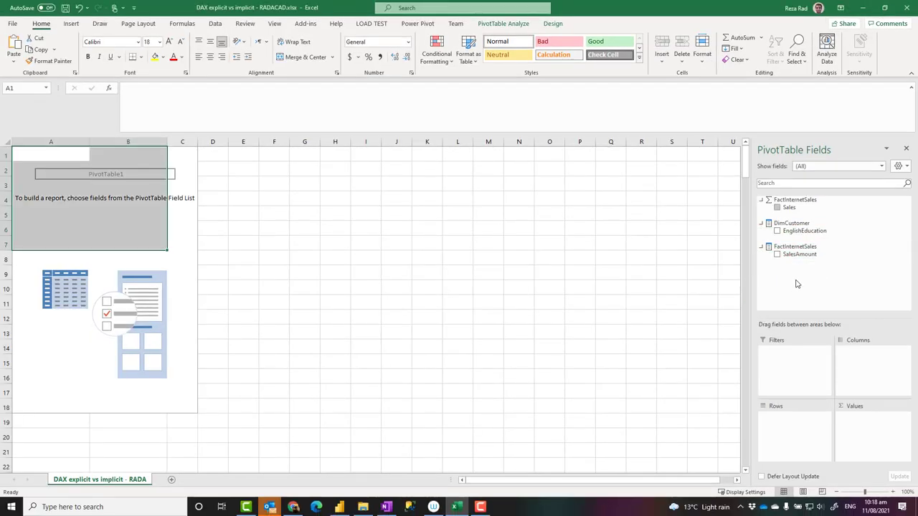
pyautogui.click(777, 231)
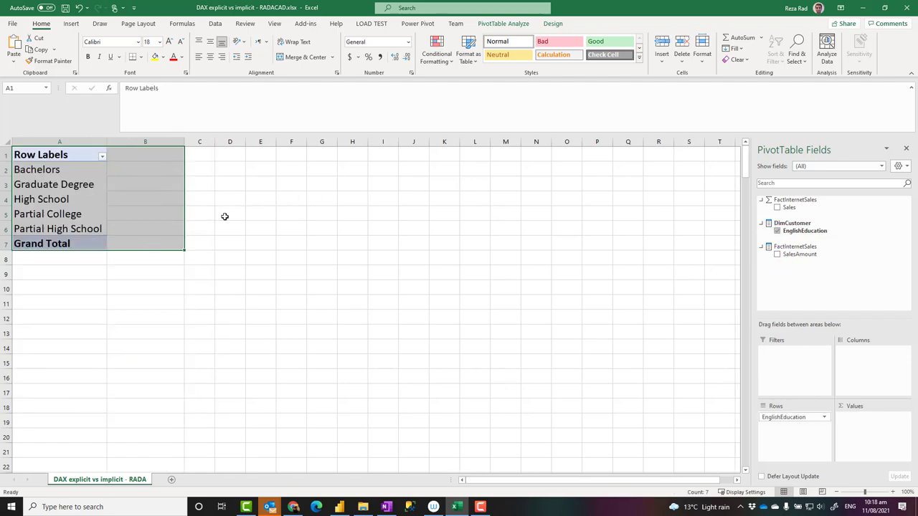
# Try to use SalesAmount as a value in the PivotTable, and take the field out again
pyautogui.click(777, 255)
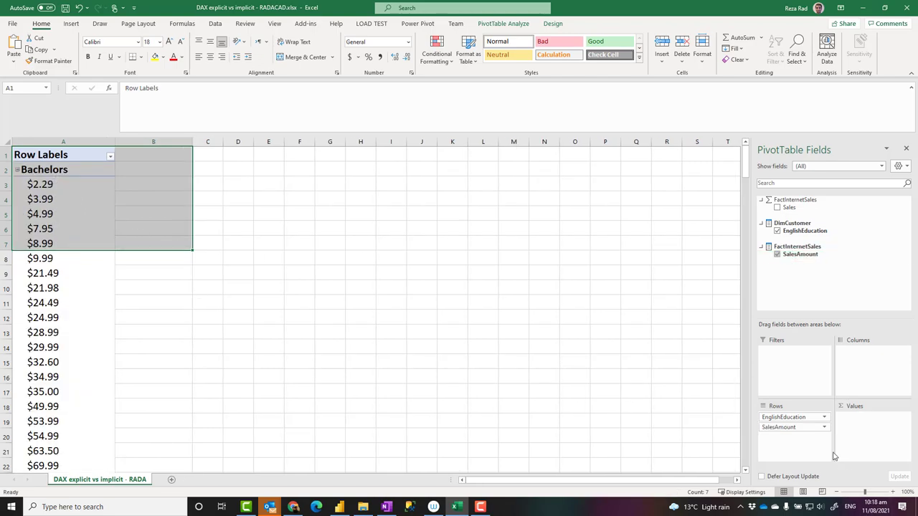
pyautogui.moveTo(789, 427); pyautogui.dragTo(867, 430)
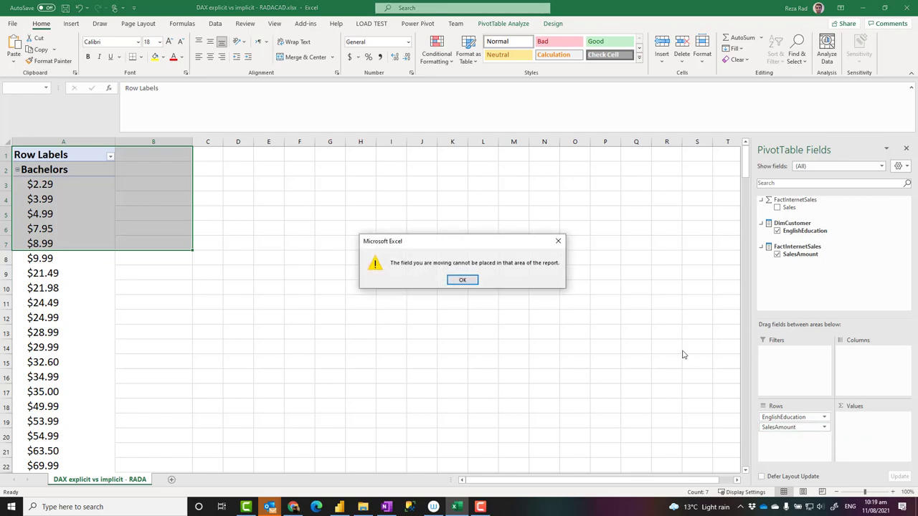
pyautogui.click(461, 281)
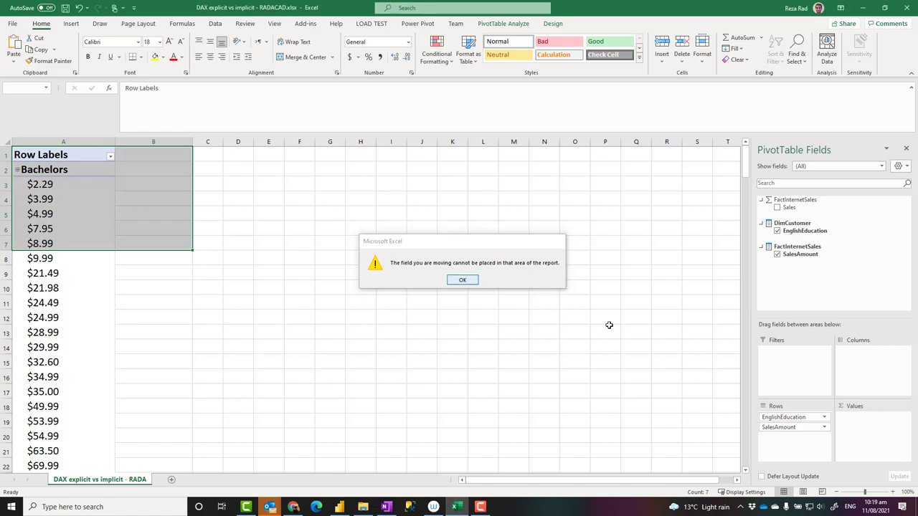
pyautogui.moveTo(797, 428); pyautogui.dragTo(860, 434)
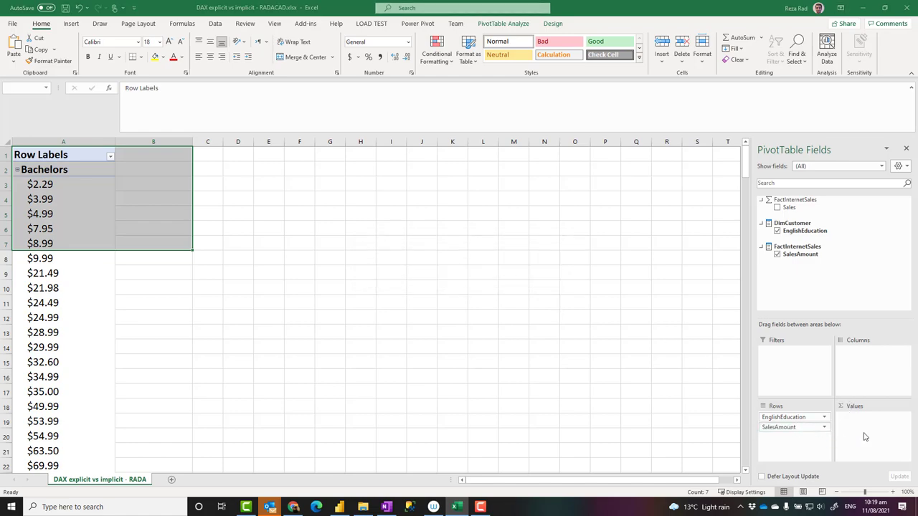
pyautogui.click(474, 280)
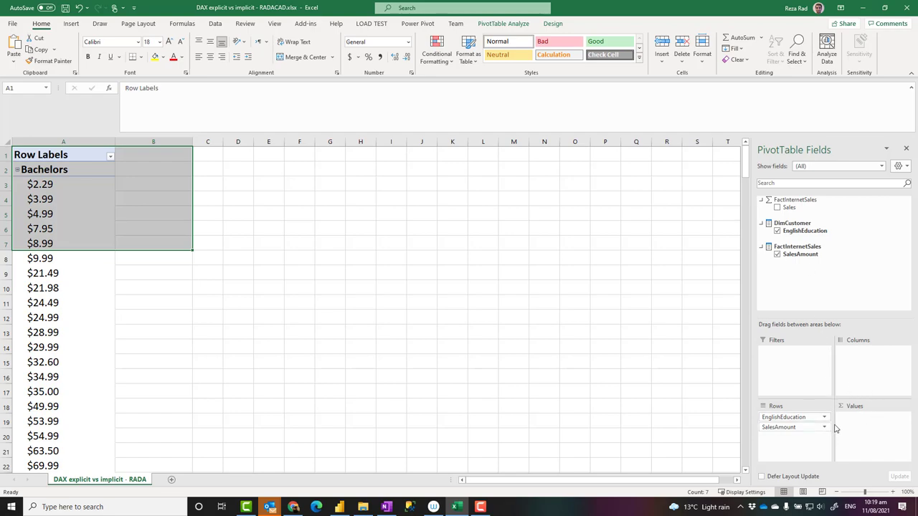
pyautogui.click(776, 254)
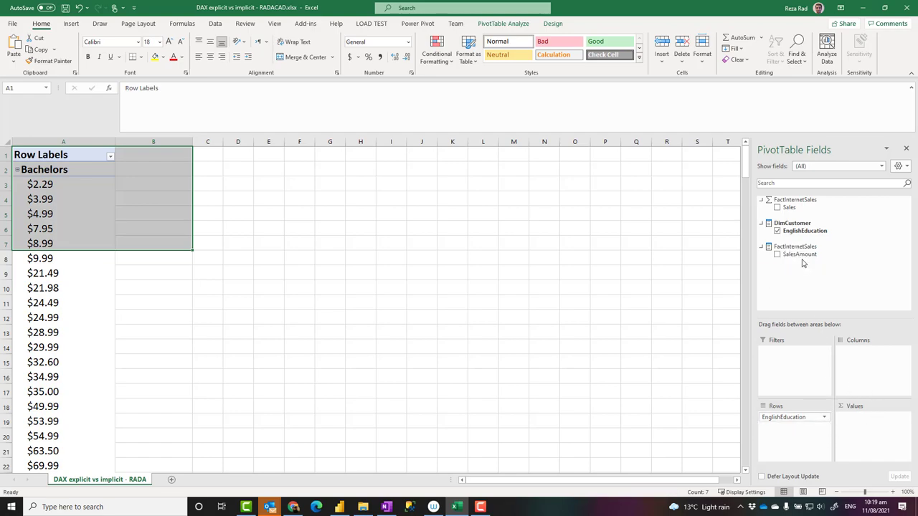
# Add the Sales measure from FactInternetSales to the PivotTable's values
pyautogui.click(777, 208)
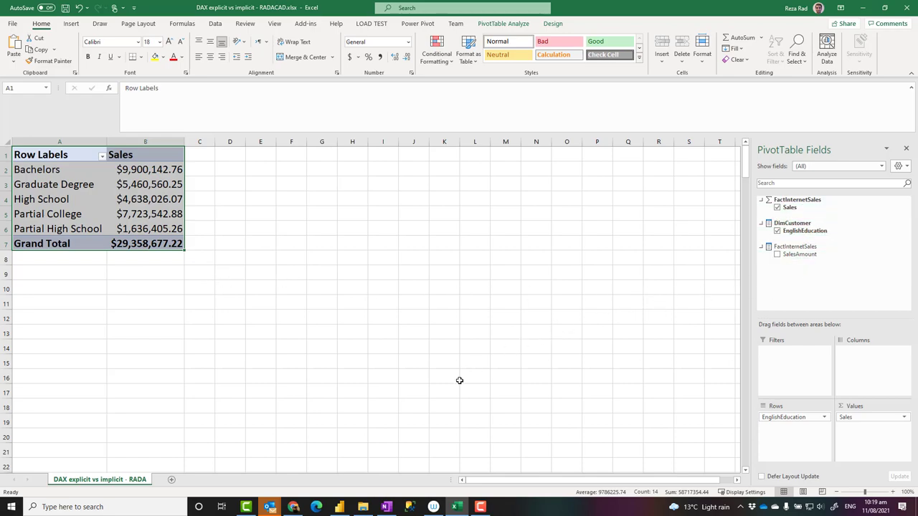
# Switch back to Power BI Desktop and compare the Sales measure's formula with the SalesAmount column's properties
pyautogui.click(343, 507)
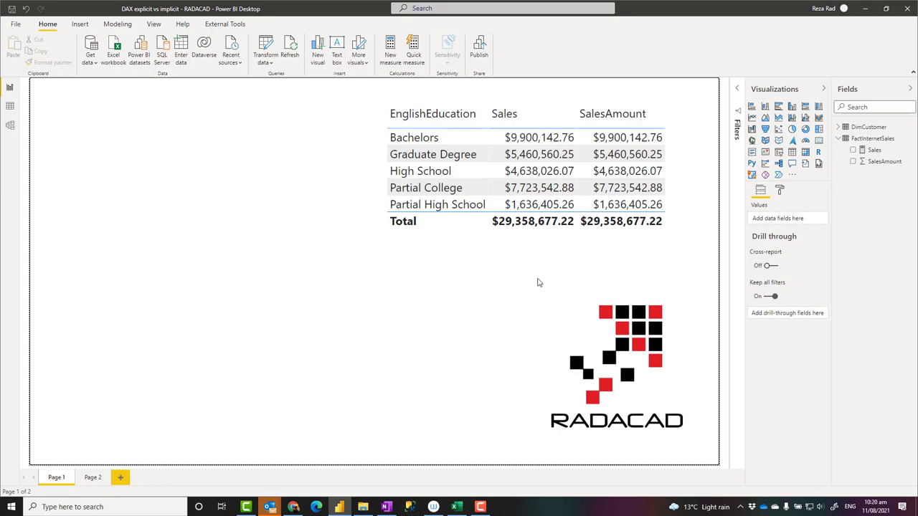
pyautogui.click(875, 150)
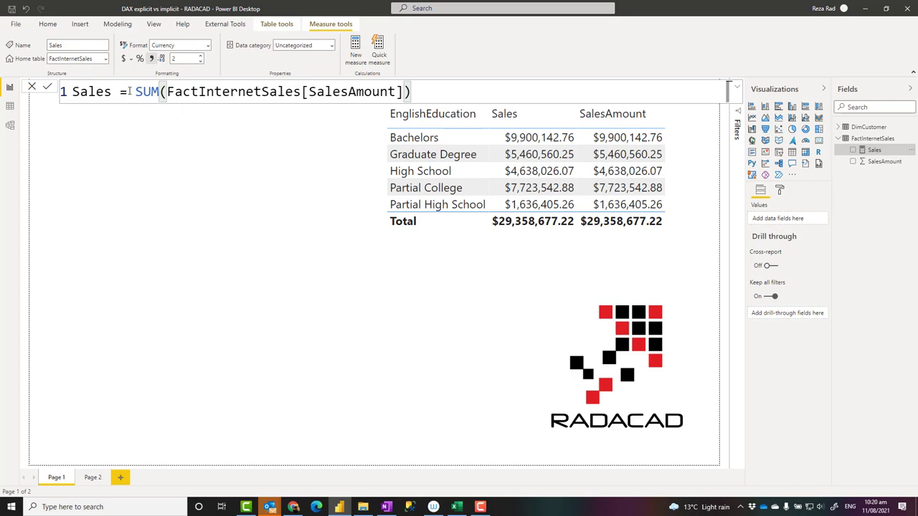
pyautogui.click(886, 164)
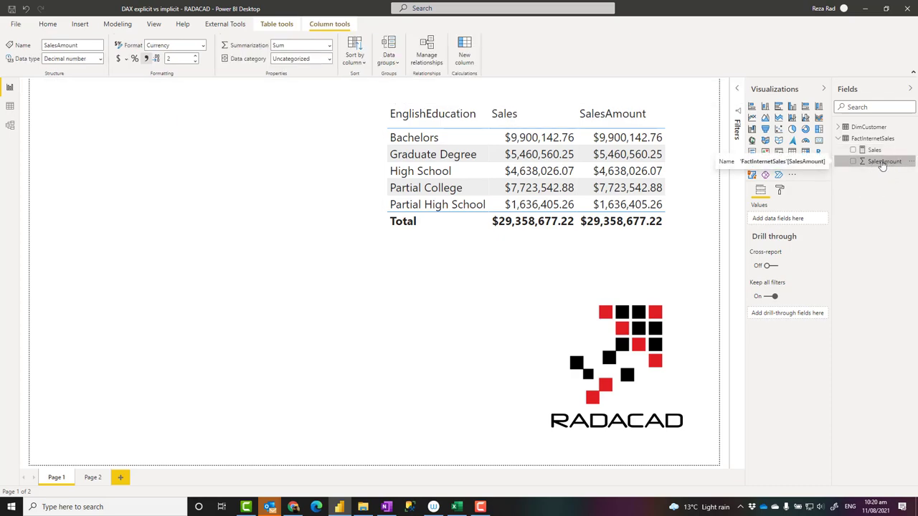
pyautogui.click(874, 150)
pyautogui.click(872, 160)
pyautogui.click(874, 150)
pyautogui.click(876, 161)
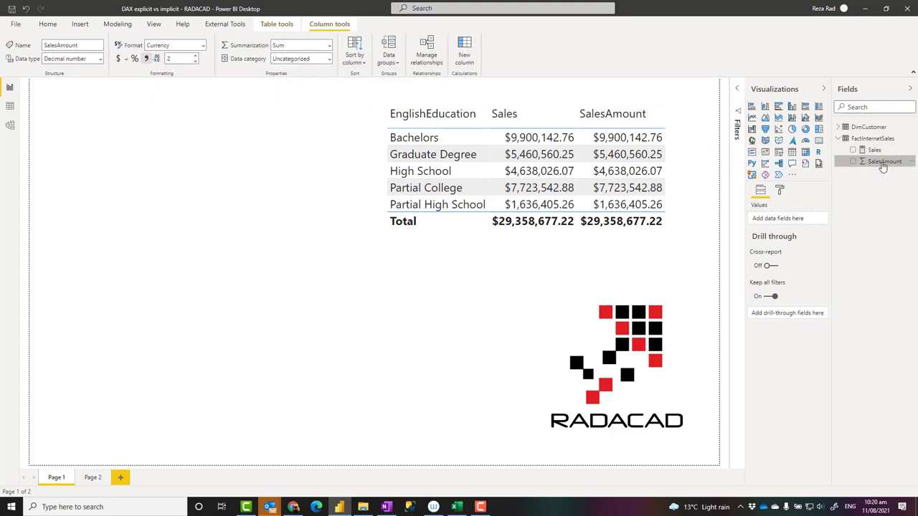
# Hide the SalesAmount column from the report fields, and expand FactInternetSales to check its remaining fields
pyautogui.rightClick(883, 164)
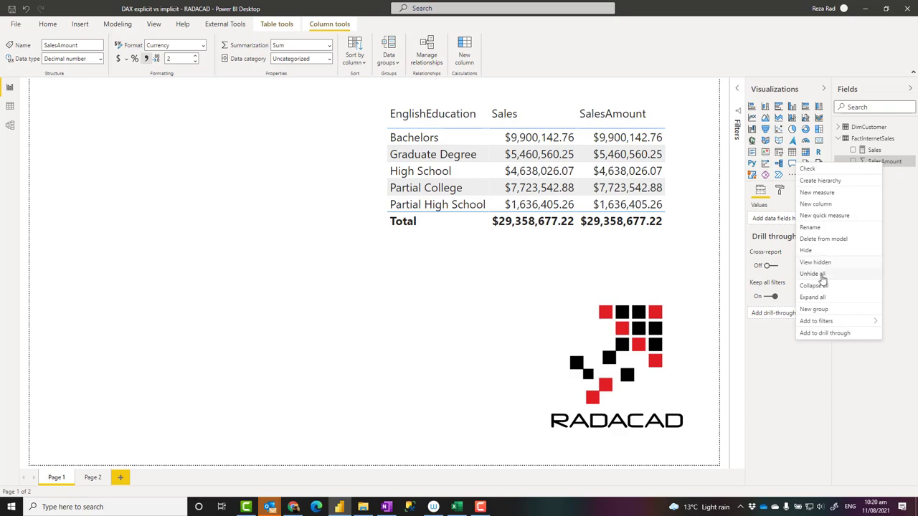
pyautogui.click(816, 250)
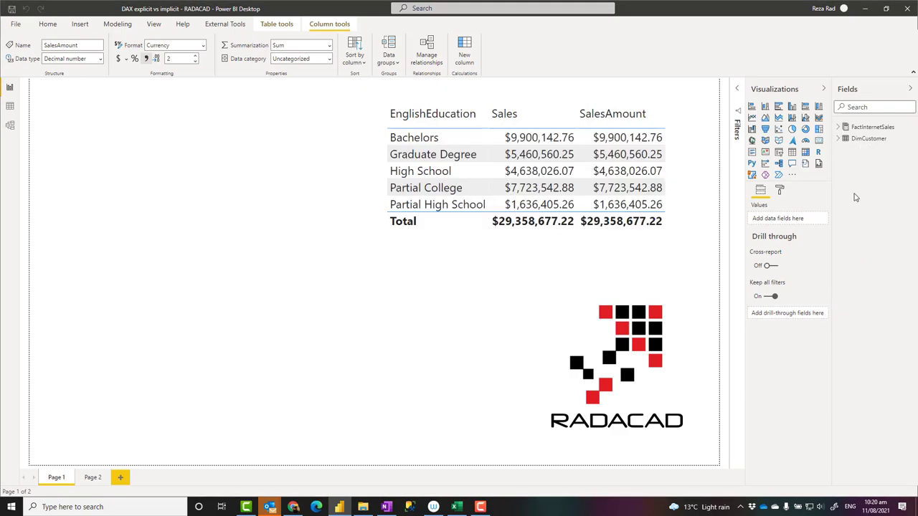
pyautogui.click(838, 128)
pyautogui.click(838, 128)
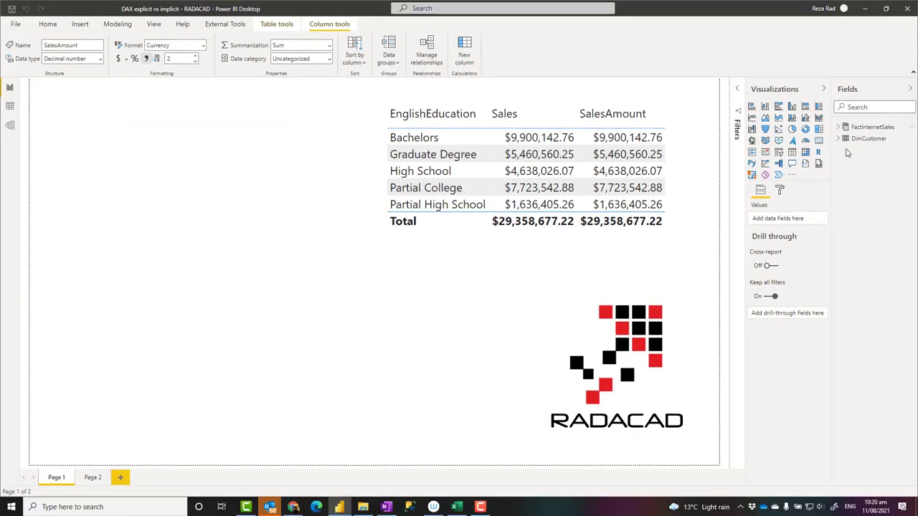
pyautogui.click(817, 123)
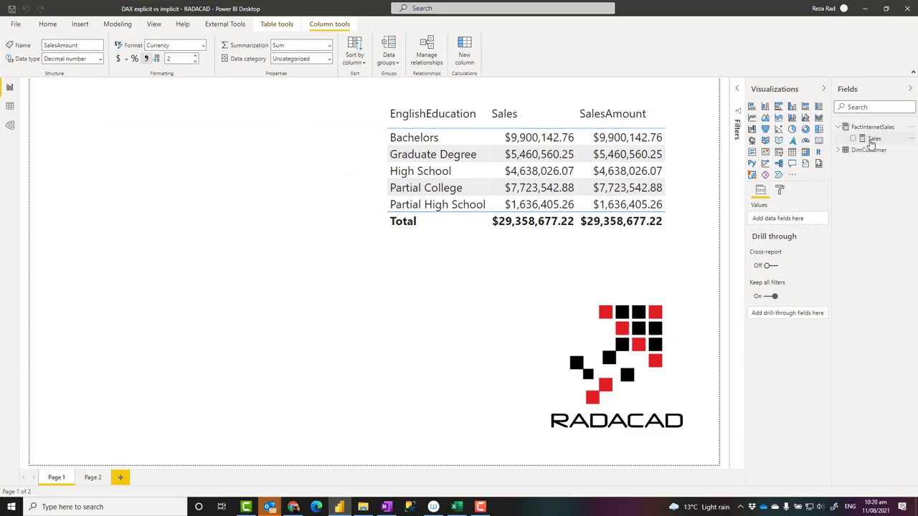